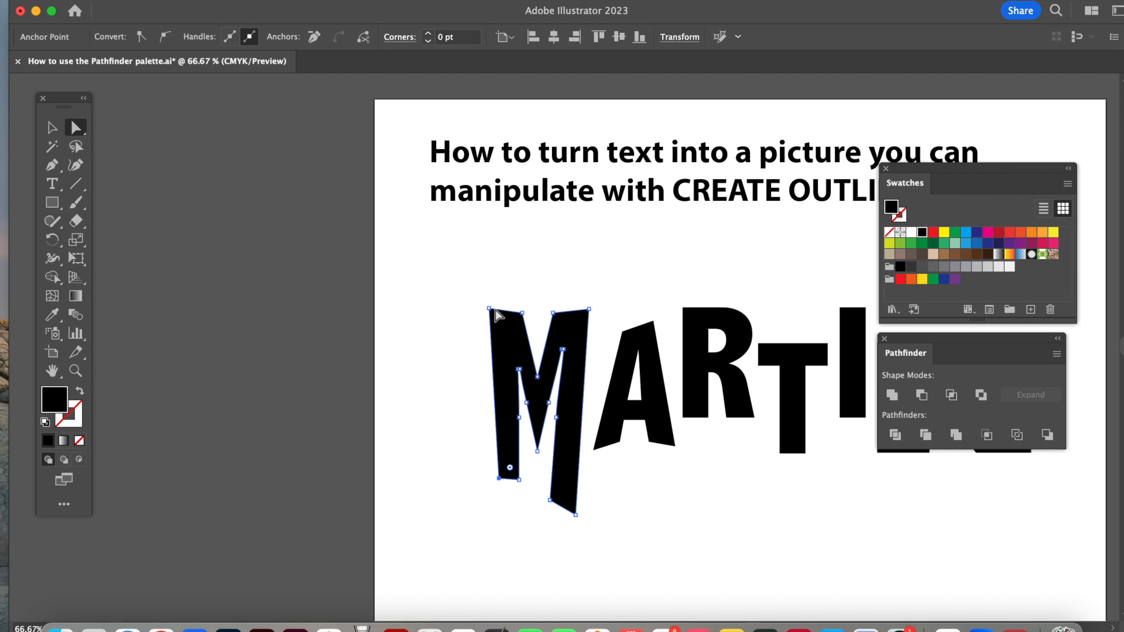
- Pull the M's upper-left corner outward and move the A and R closer to the M
drag(491, 308, 478, 305)
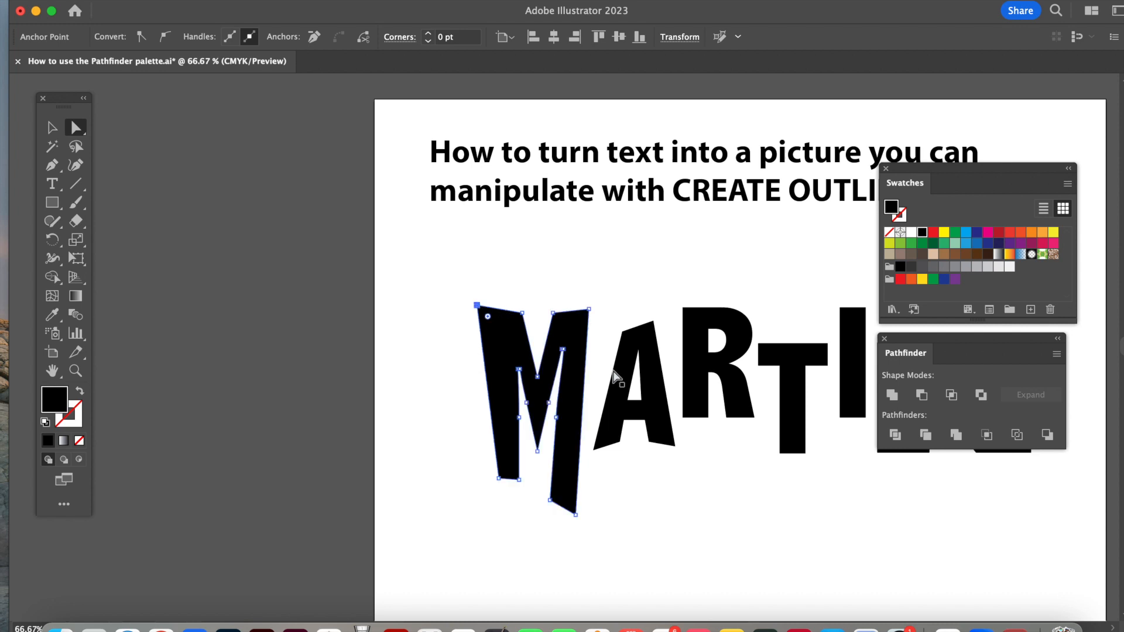
drag(619, 380, 612, 377)
drag(688, 385, 679, 383)
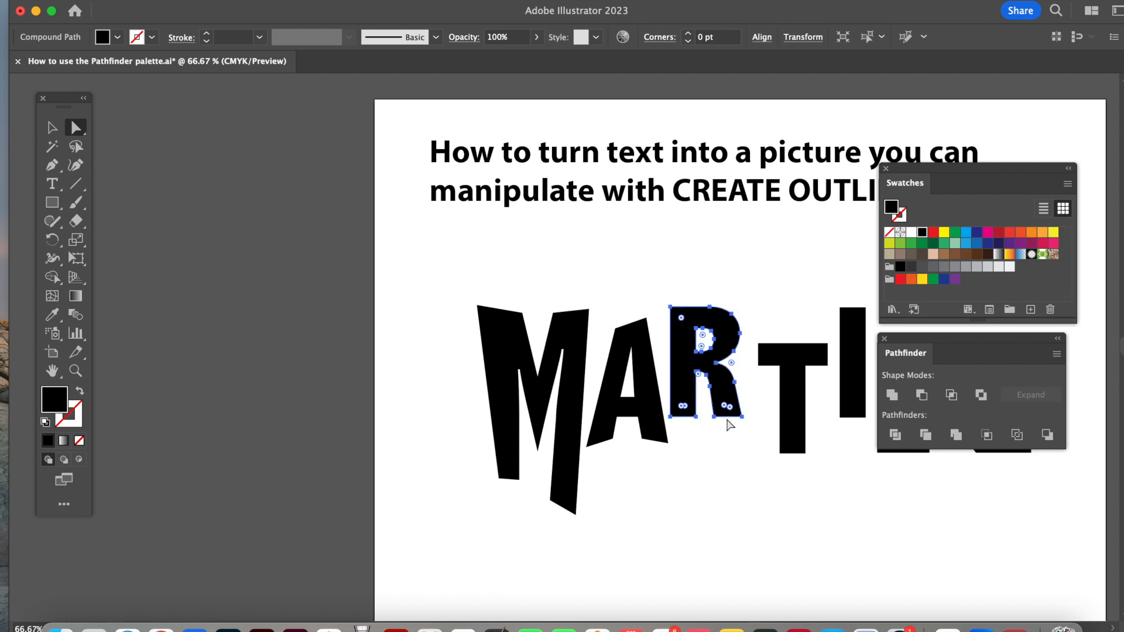
- Lengthen the R's right leg downward and pull the letter's upper-left corner outward over the A
drag(751, 410, 722, 470)
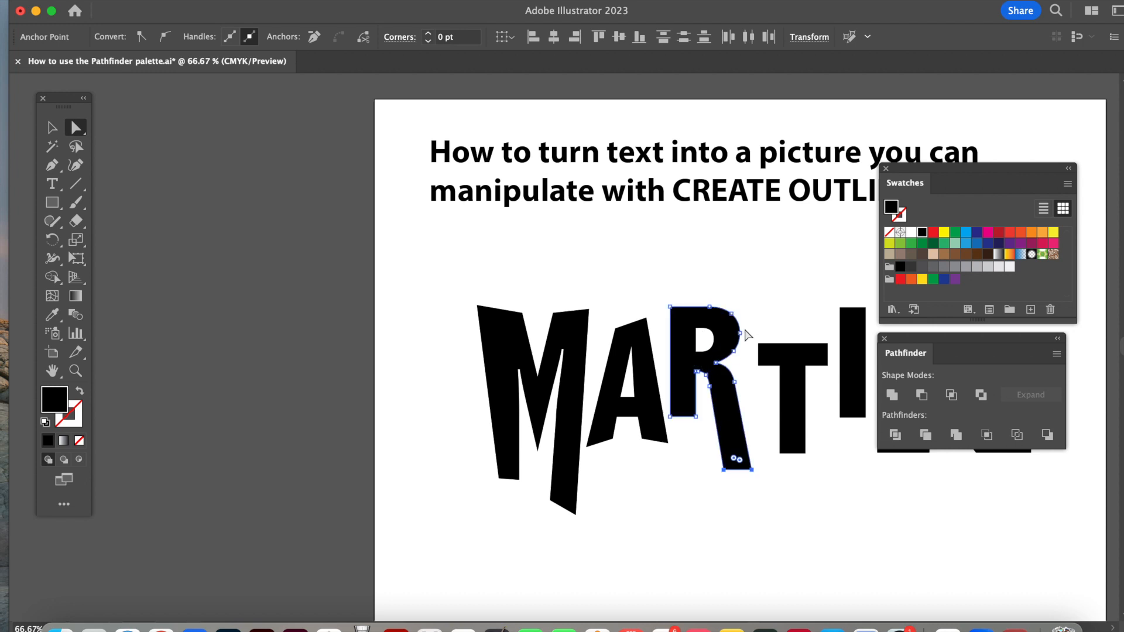
drag(671, 308, 656, 314)
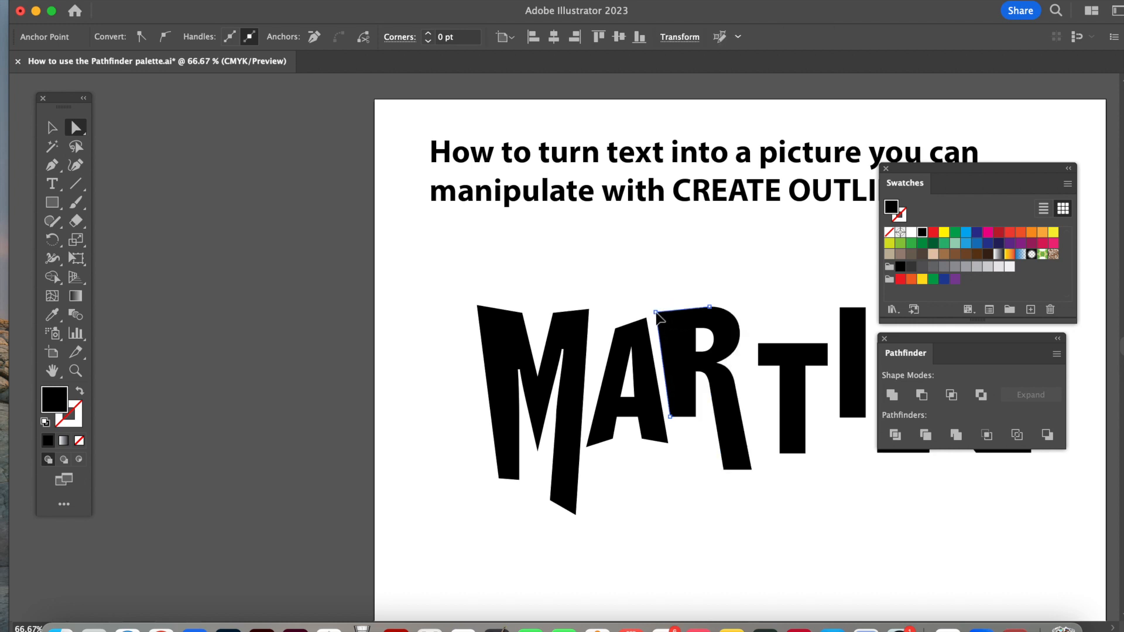
- Pull the M's upper-right corner outward, shift the whole M slightly away from the A, and deselect it
click(588, 322)
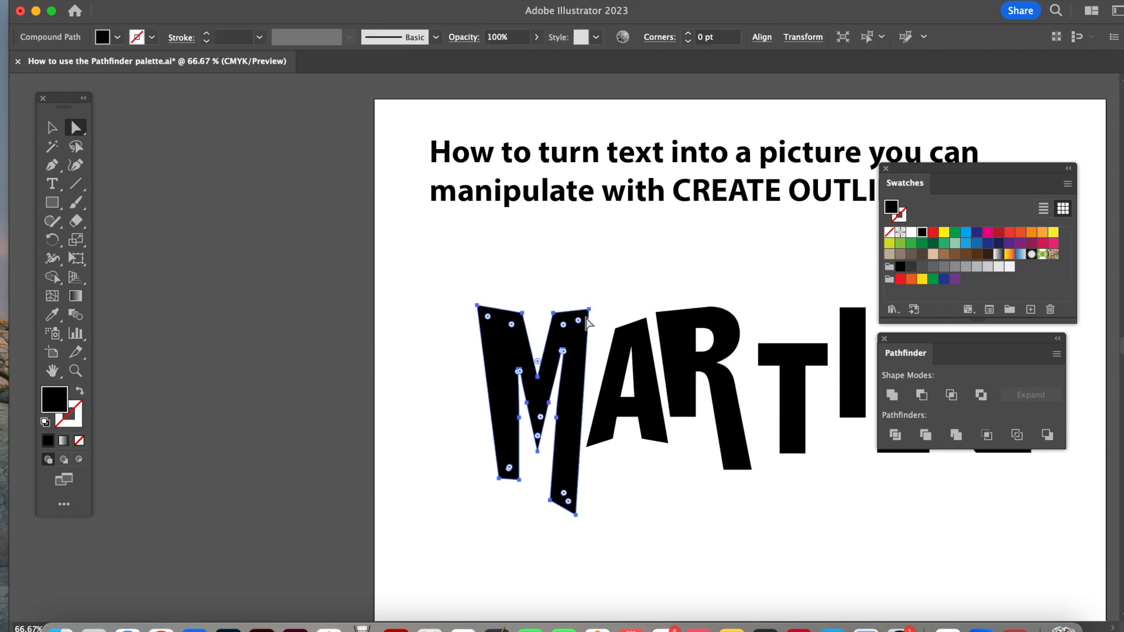
drag(590, 310, 609, 317)
click(597, 313)
drag(552, 389, 541, 383)
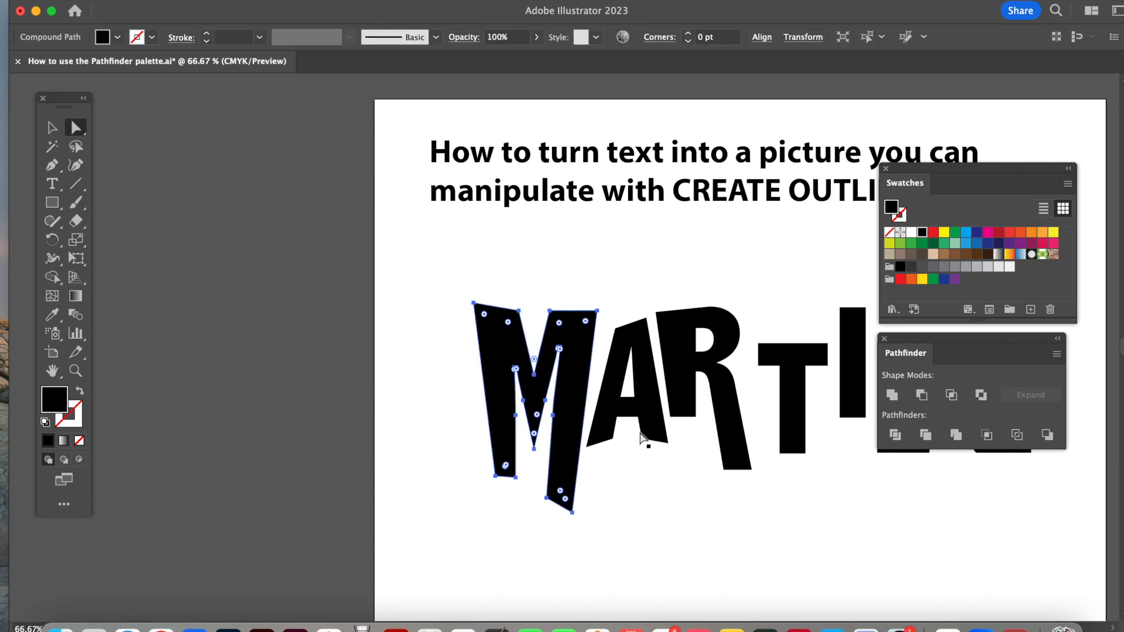
click(707, 514)
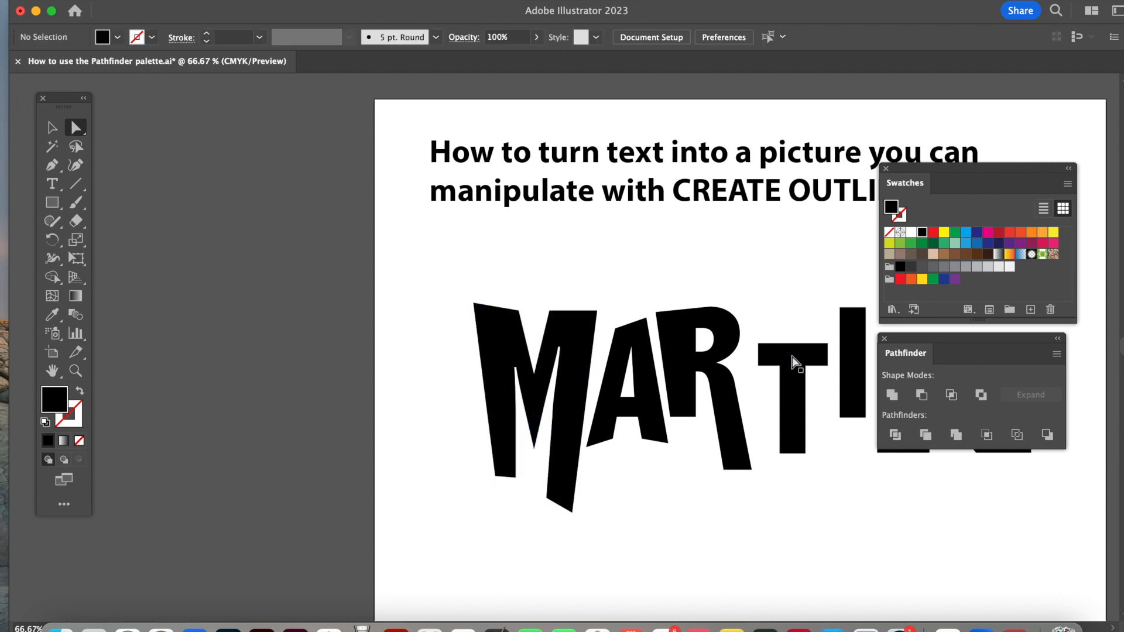
- Move the T closer to the R and slant the left end of its crossbar by shifting the upper-left corner inward
drag(785, 359, 772, 348)
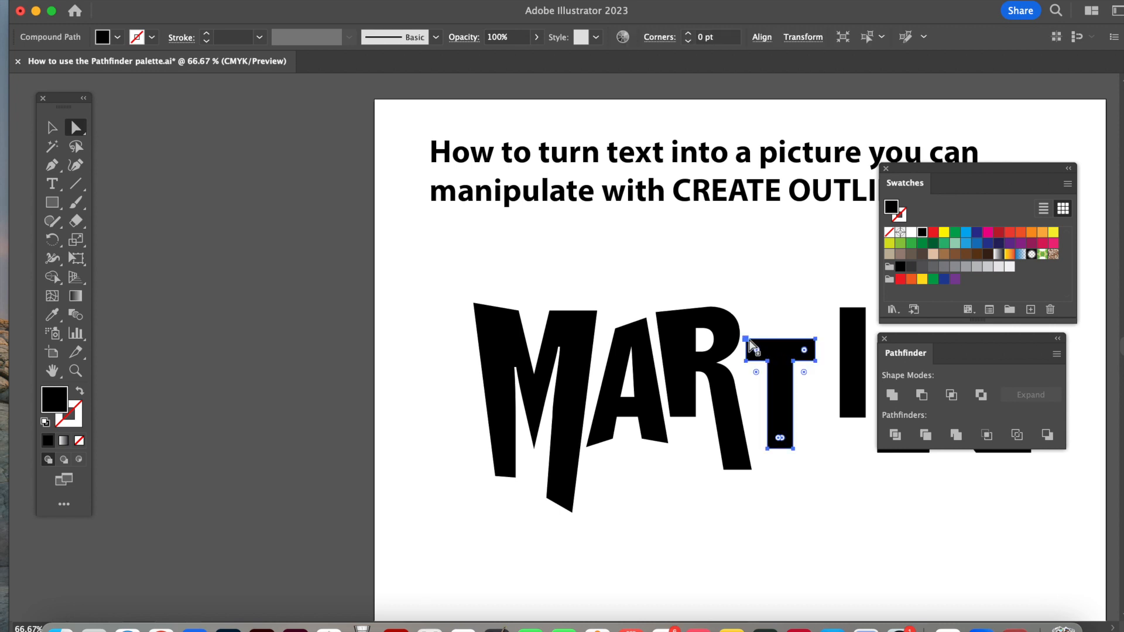
click(748, 340)
drag(747, 340, 754, 340)
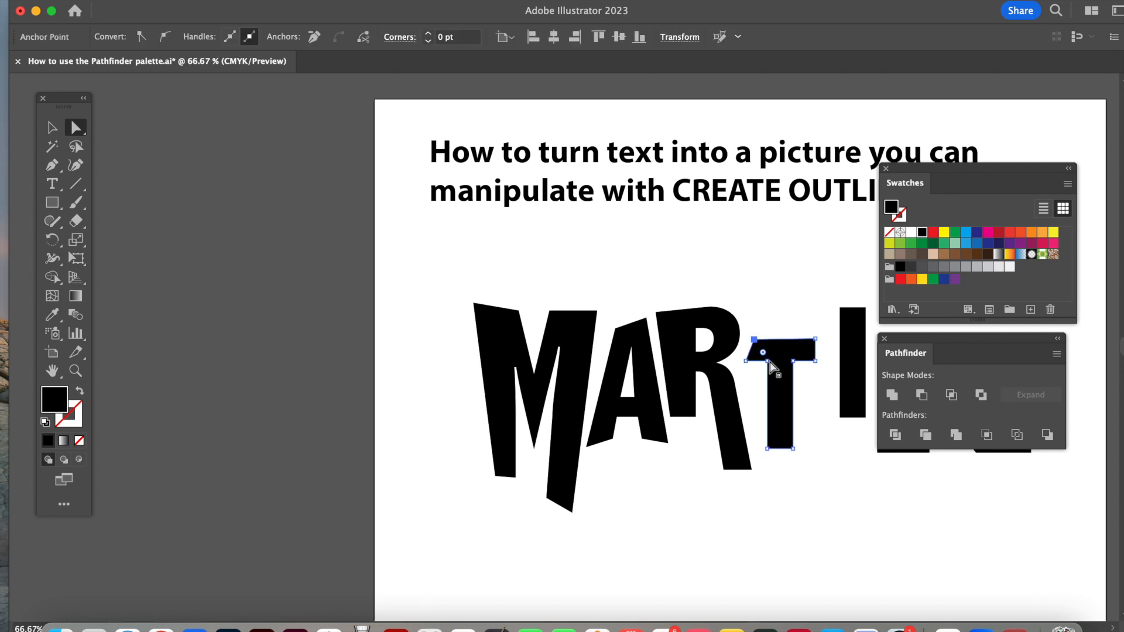
- Extend the T's stem downward with a slanted base and adjust the letter's position
drag(768, 449, 788, 480)
click(790, 452)
drag(784, 395, 781, 400)
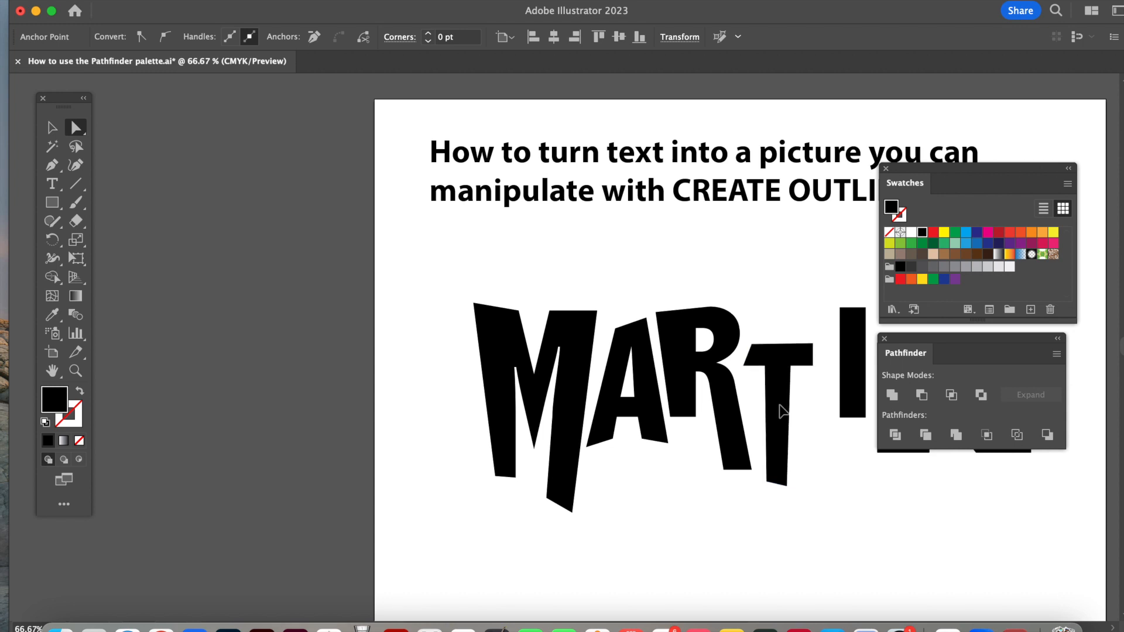
- Slant the base of the R's right leg and raise the whole T slightly
click(725, 464)
drag(773, 462, 772, 457)
click(777, 464)
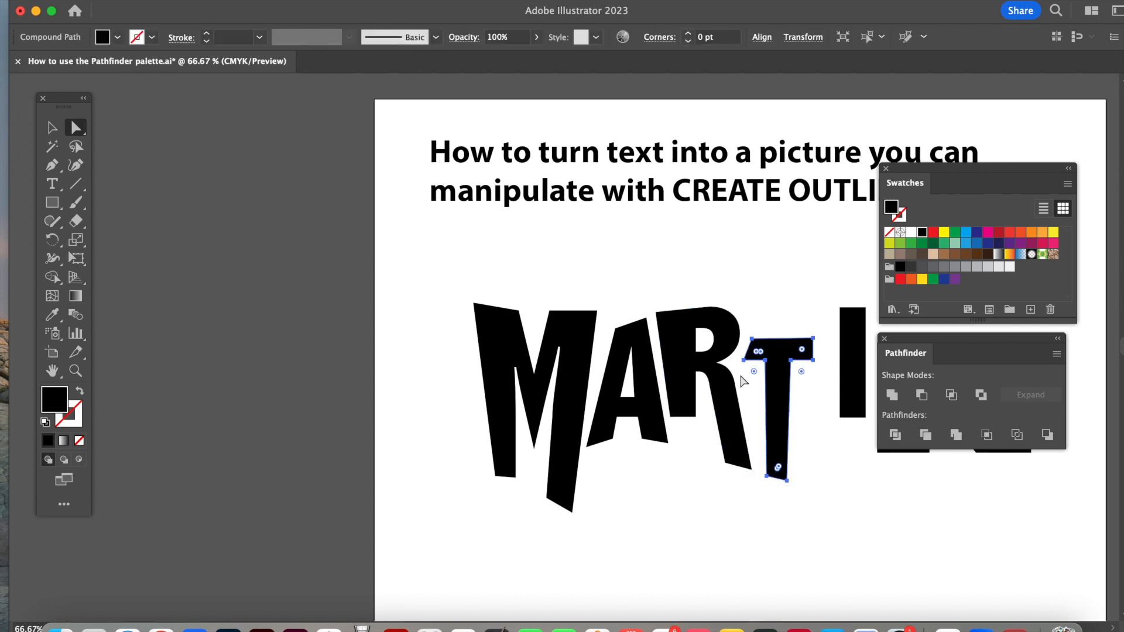
- Widen the T's crossbar by pulling its lower-left corner outward and nudging both right-end anchor points farther right
drag(742, 361, 740, 362)
drag(806, 325, 819, 380)
key(Right)
key(Right)
key(Right)
key(Right)
key(Right)
key(Right)
key(Right)
key(Right)
key(Right)
key(Right)
key(Right)
key(Right)
key(Right)
key(Right)
key(Right)
key(Right)
key(Right)
key(Right)
key(Right)
key(Right)
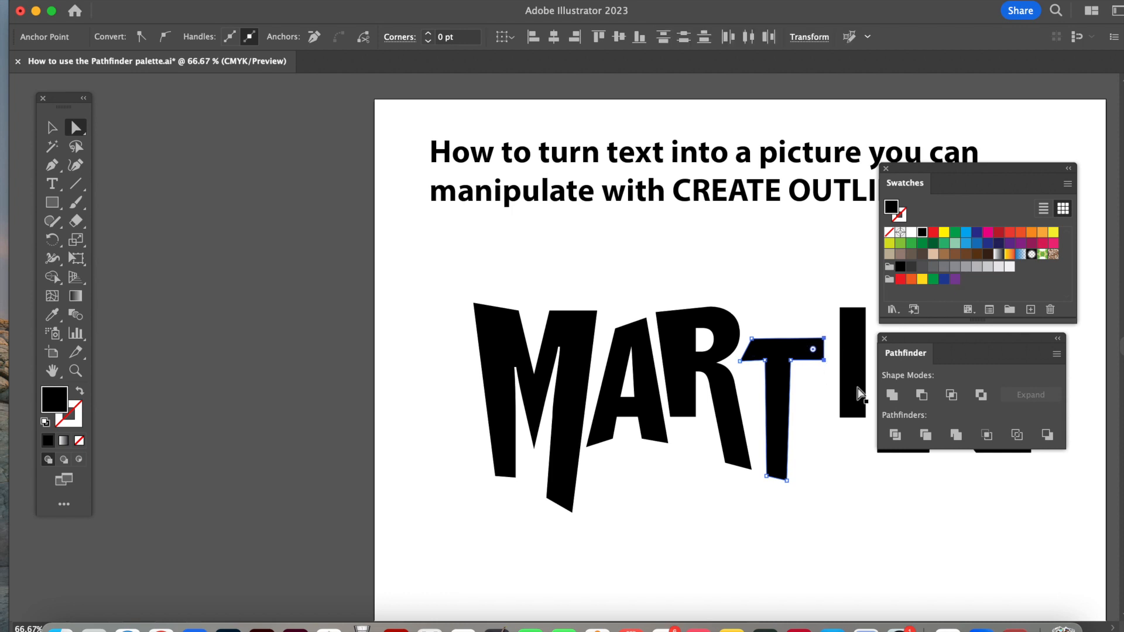
- Move the I closer to the T and reposition the Swatches and Pathfinder panels clear of the lettering
drag(858, 394, 851, 394)
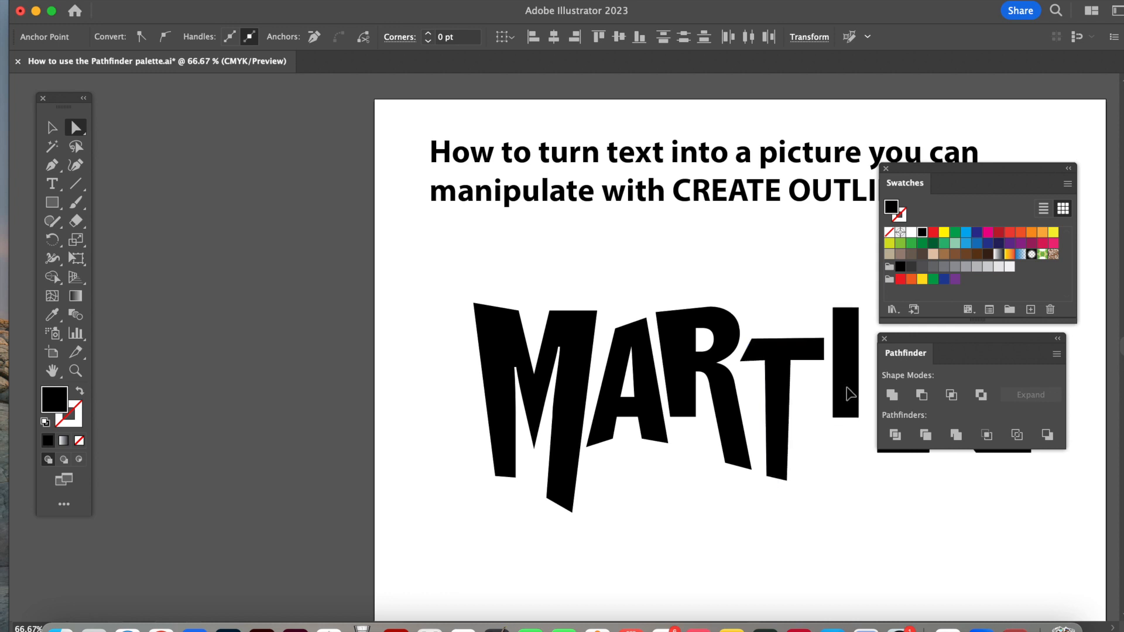
drag(967, 169, 1007, 164)
drag(950, 337, 237, 123)
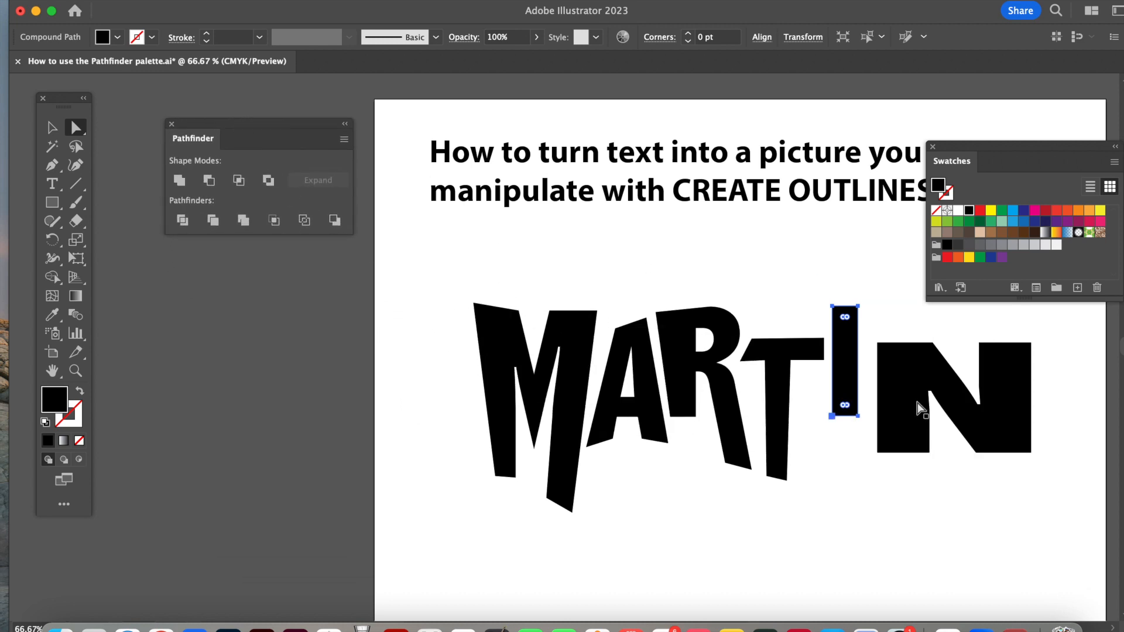
- Move the N closer to the I and shift the N's upper-left corner inward to slant its stem
drag(920, 409, 914, 404)
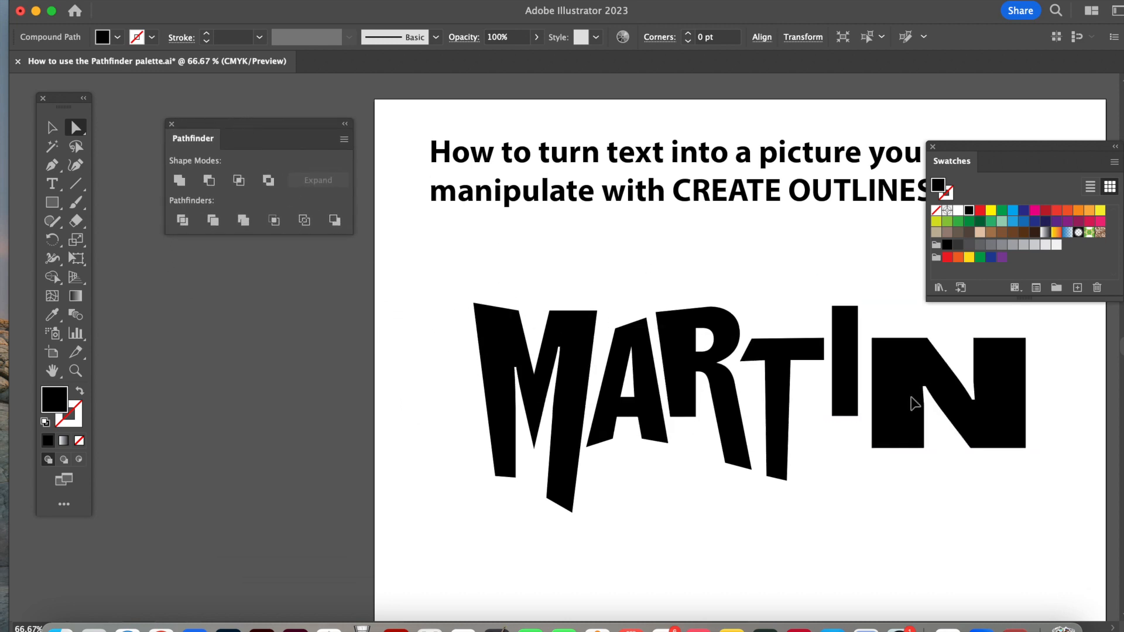
drag(911, 397, 910, 399)
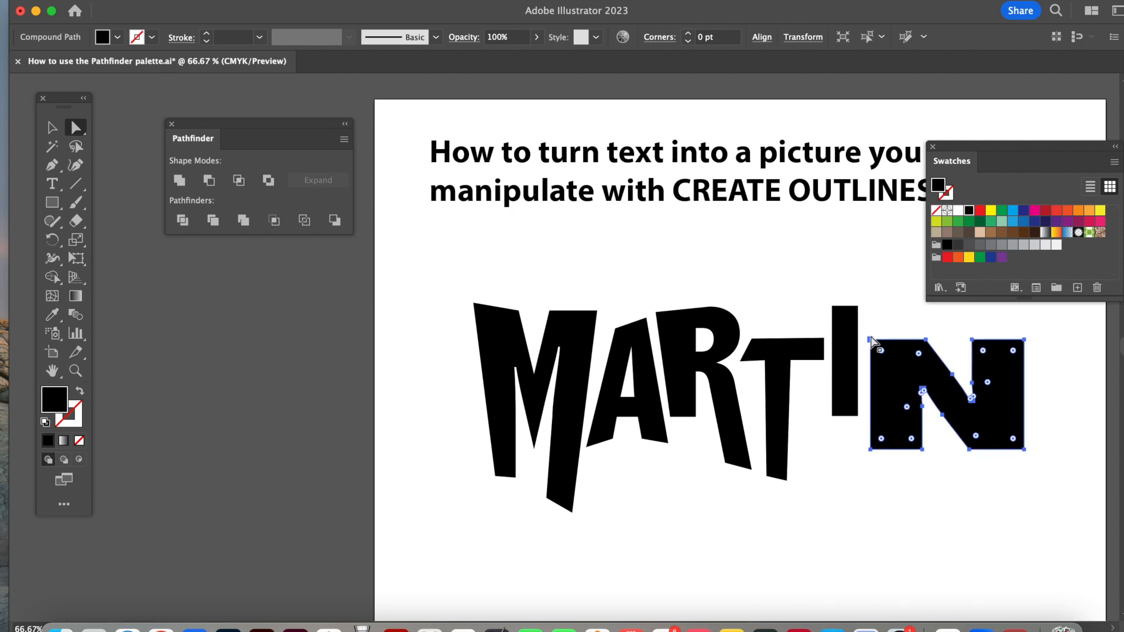
drag(871, 339, 883, 338)
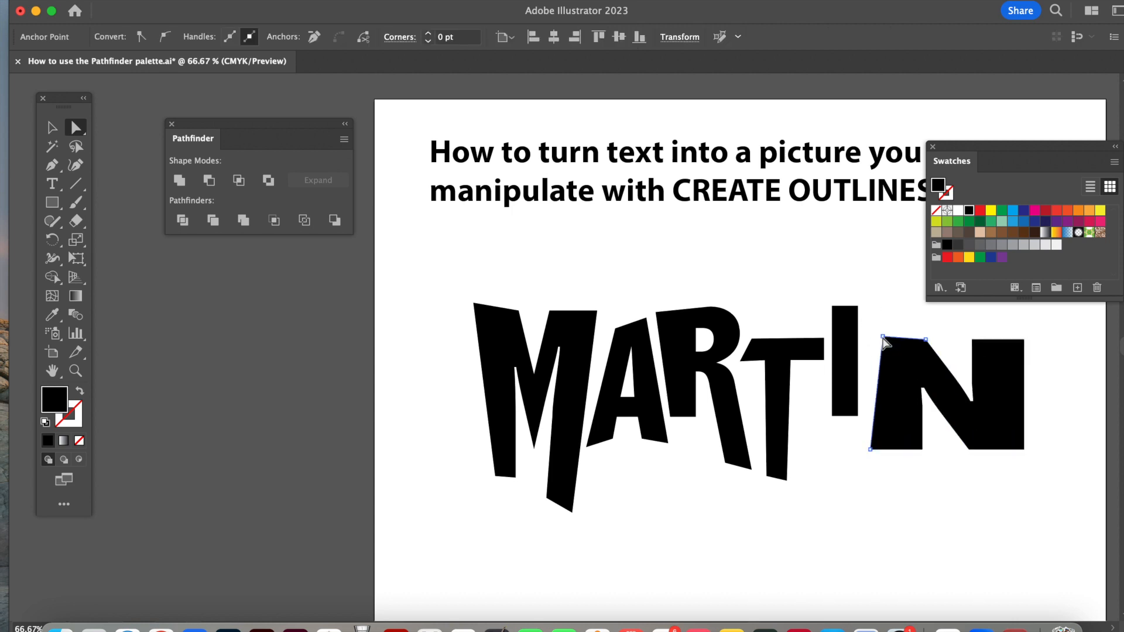
- Pull the I's upper-right corner outward and down to give the letter a slanted top
click(853, 317)
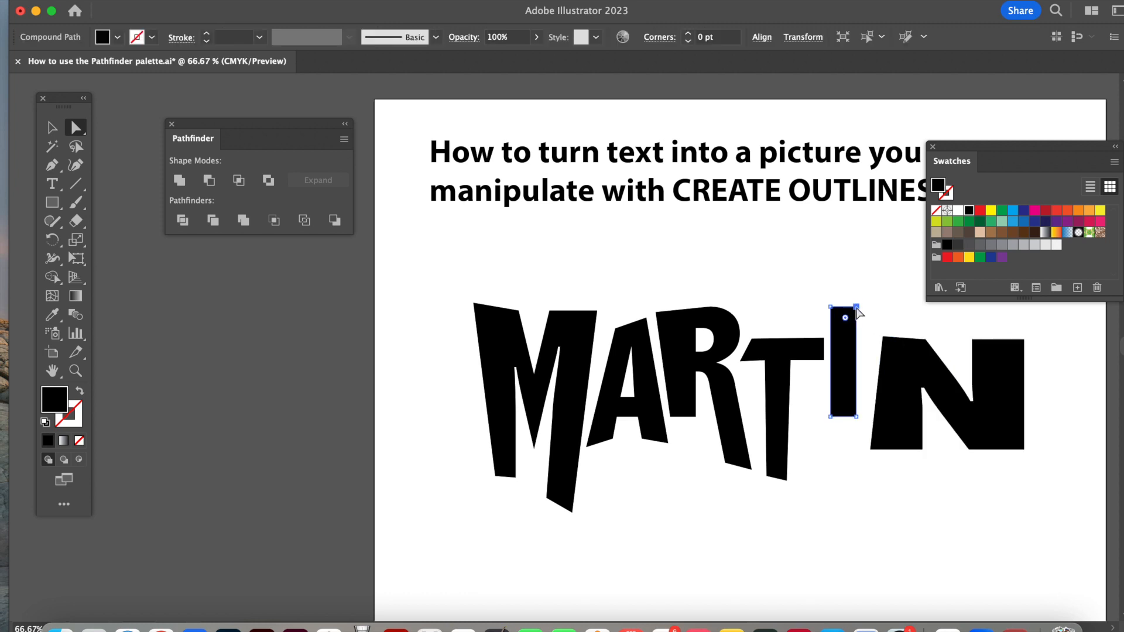
click(856, 306)
drag(857, 306, 867, 317)
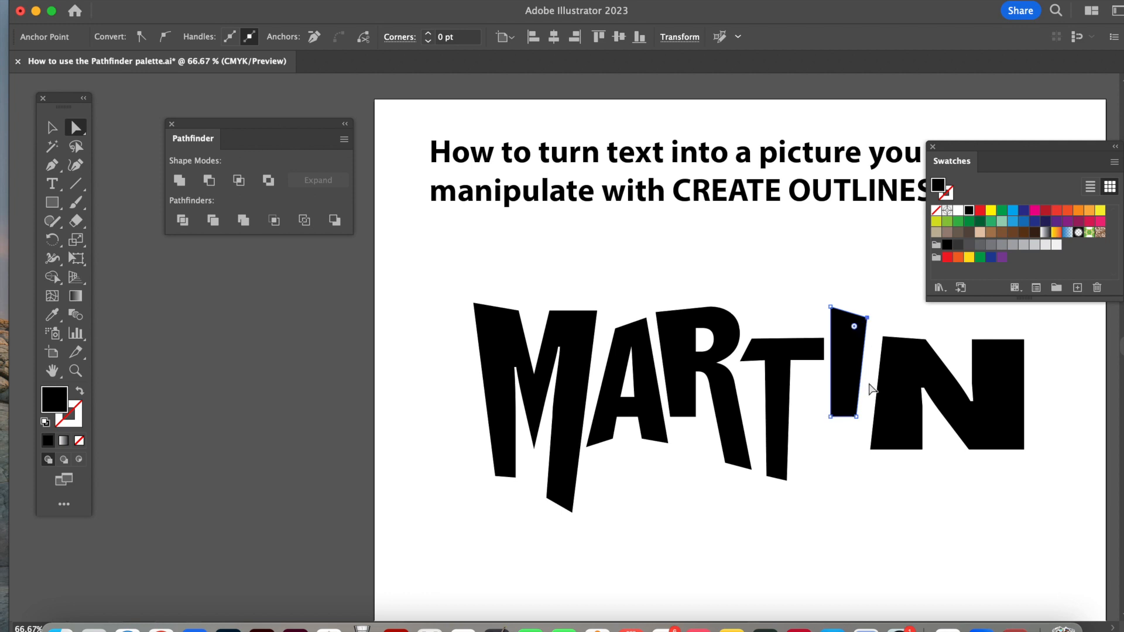
- Bring the N closer to the I and narrow it to about half its width
click(904, 432)
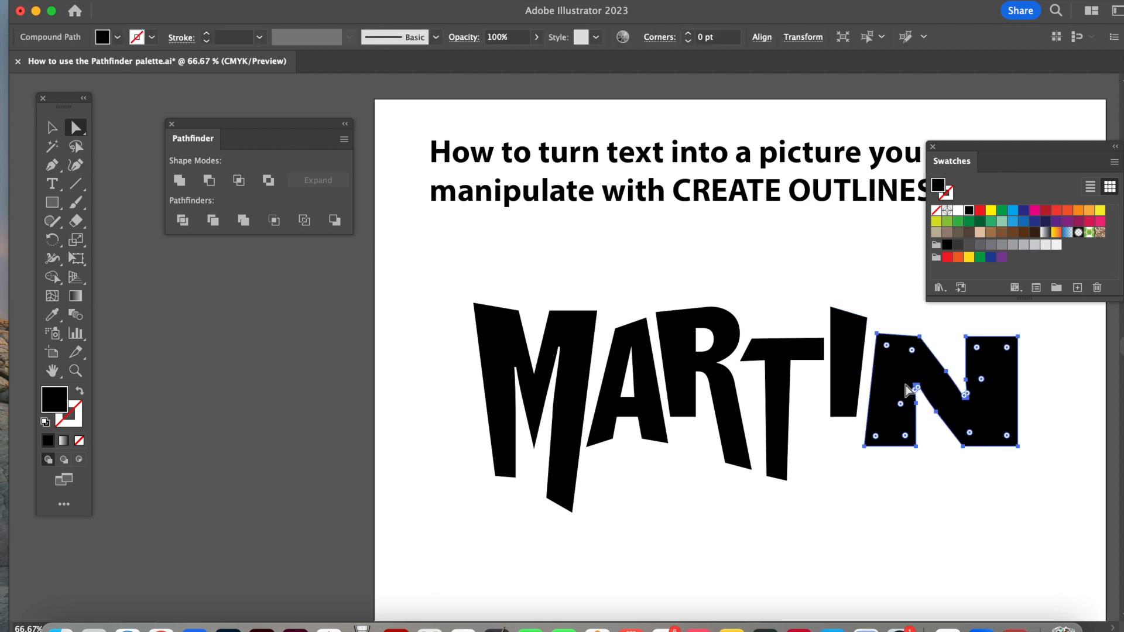
click(52, 127)
drag(1019, 391, 928, 412)
click(76, 127)
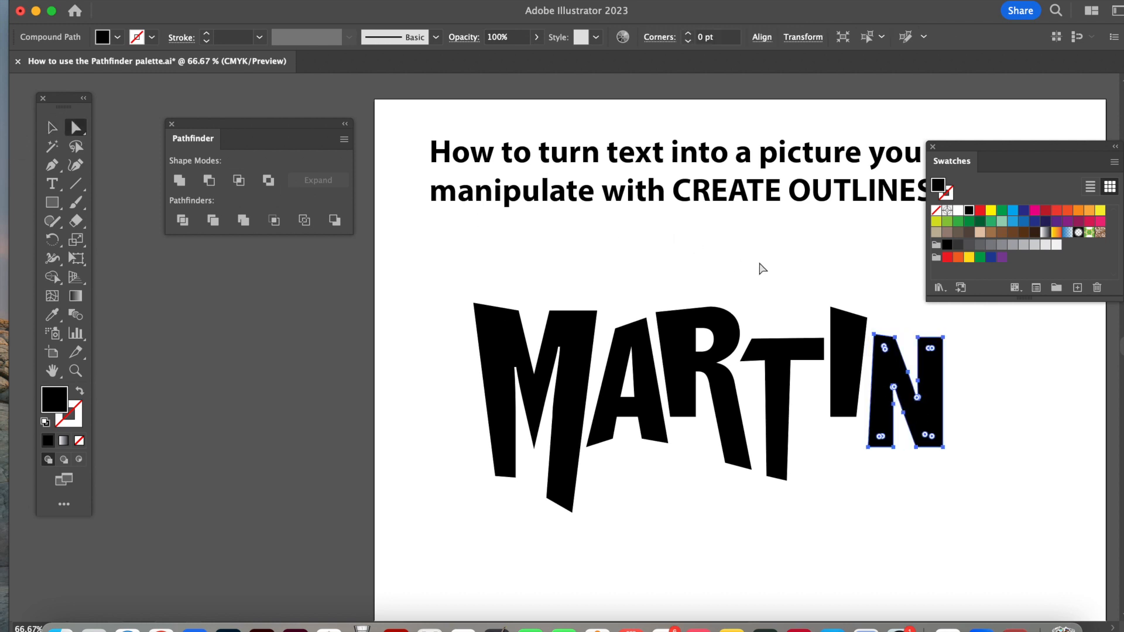
- Reshape the N by raising its upper-left corner and slanting the top of its right stem and the bases of both stems
click(875, 335)
drag(875, 334, 877, 324)
click(892, 335)
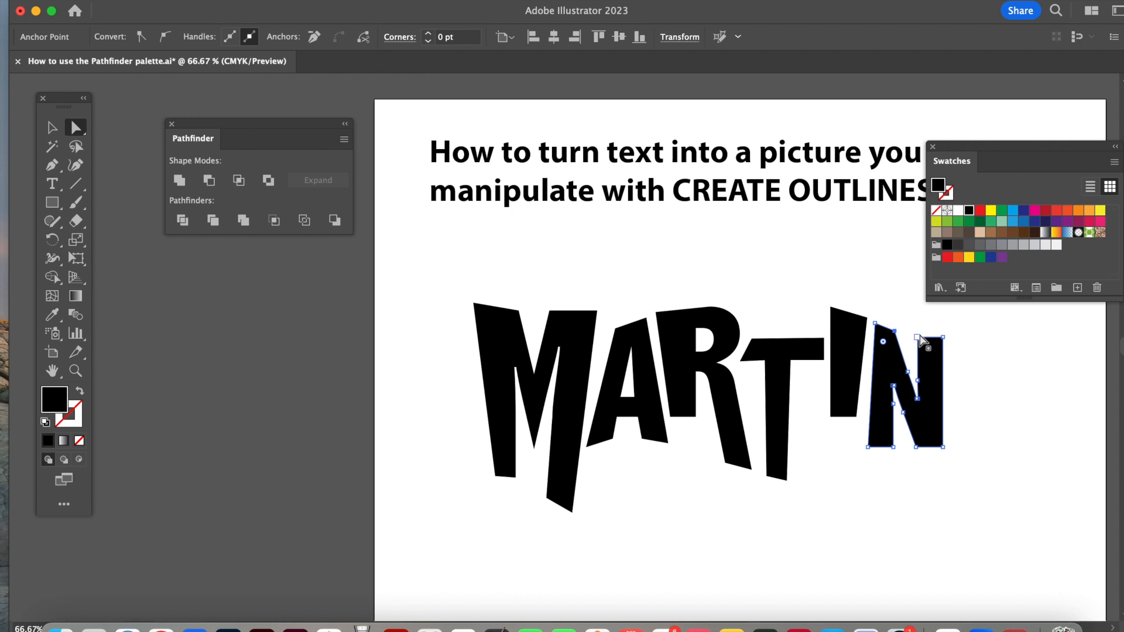
drag(917, 338, 939, 353)
drag(942, 448, 890, 453)
- Slant the I's base by lowering its bottom-right corner and shifting its bottom-left corner slightly inward
click(855, 417)
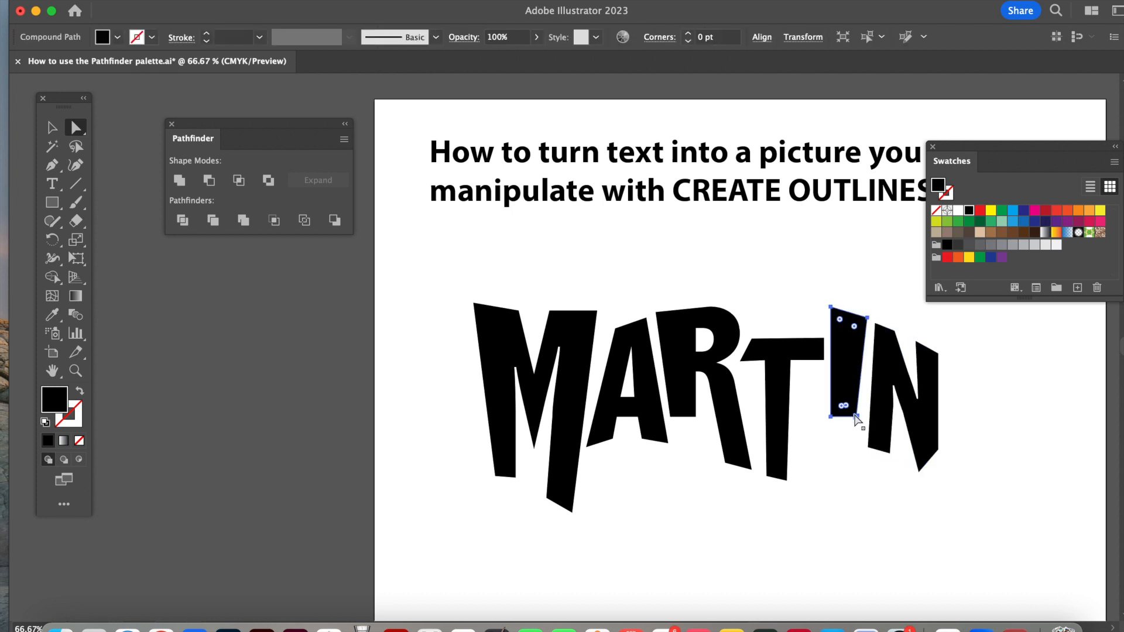
drag(855, 417, 856, 432)
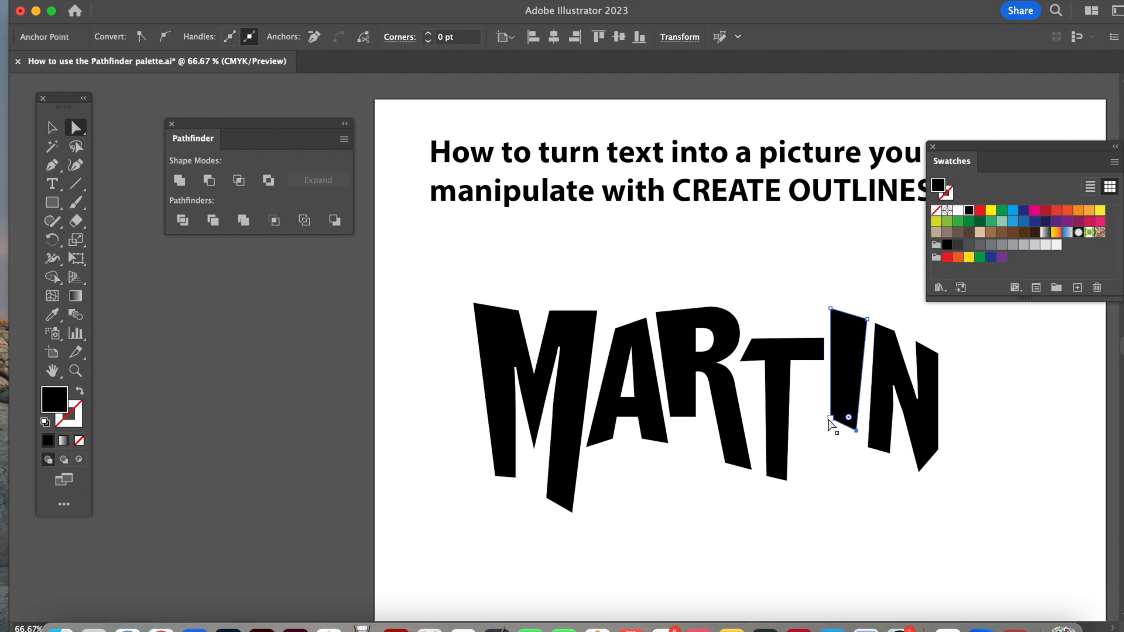
drag(831, 419, 835, 418)
click(856, 341)
- Tighten the lettering by moving the whole I slightly toward the T and raising the T and R
click(52, 127)
click(793, 536)
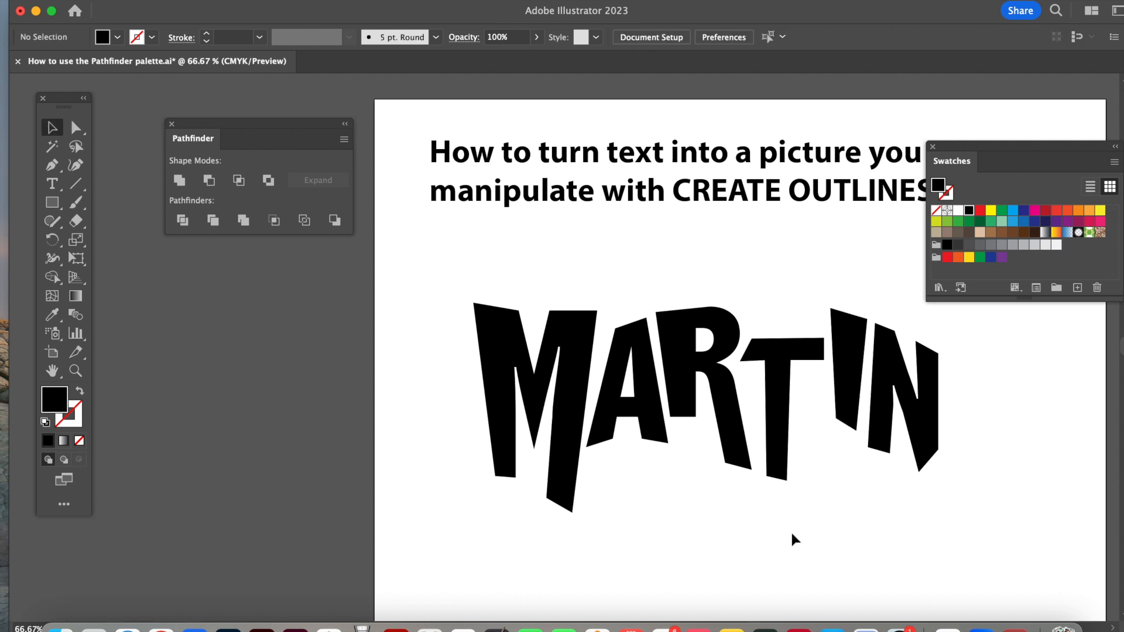
drag(842, 384, 884, 389)
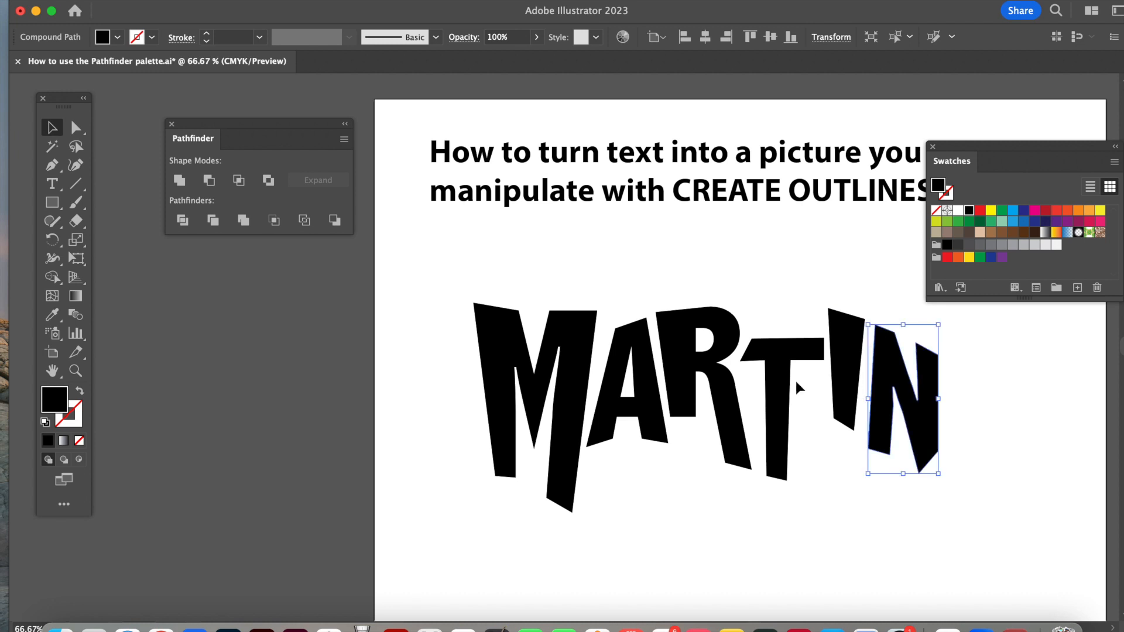
drag(783, 400, 781, 388)
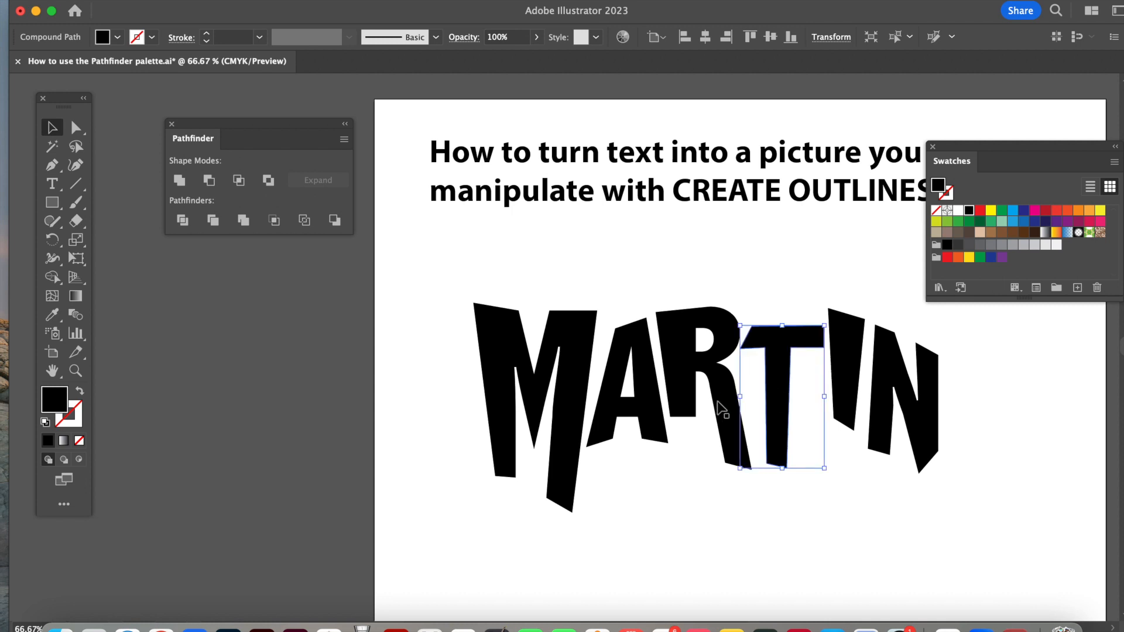
drag(715, 398, 724, 399)
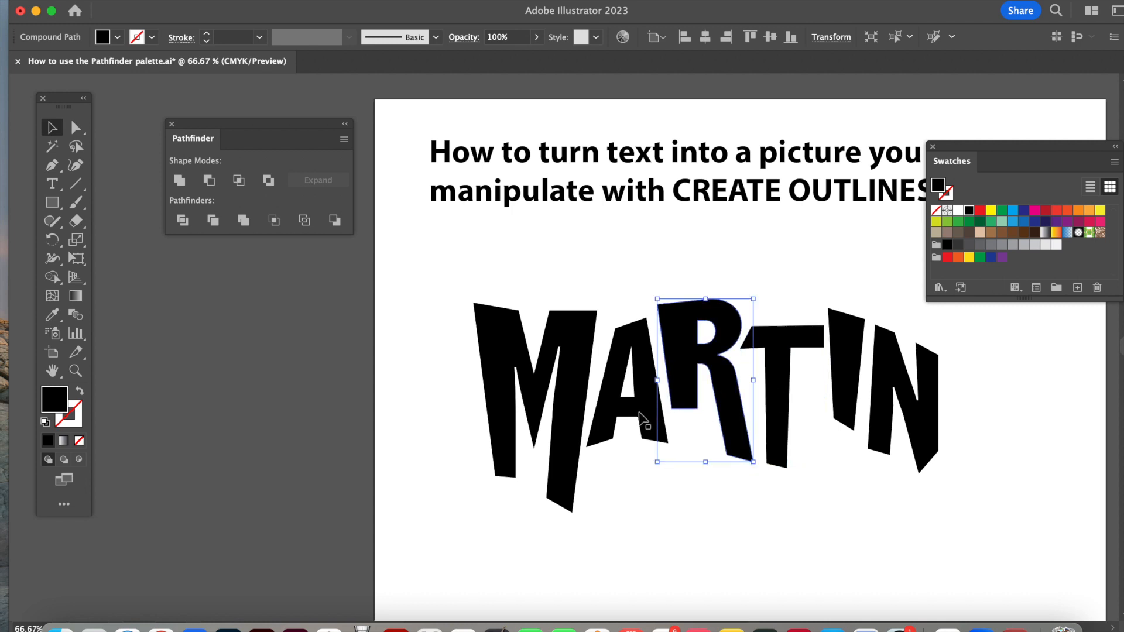
click(699, 518)
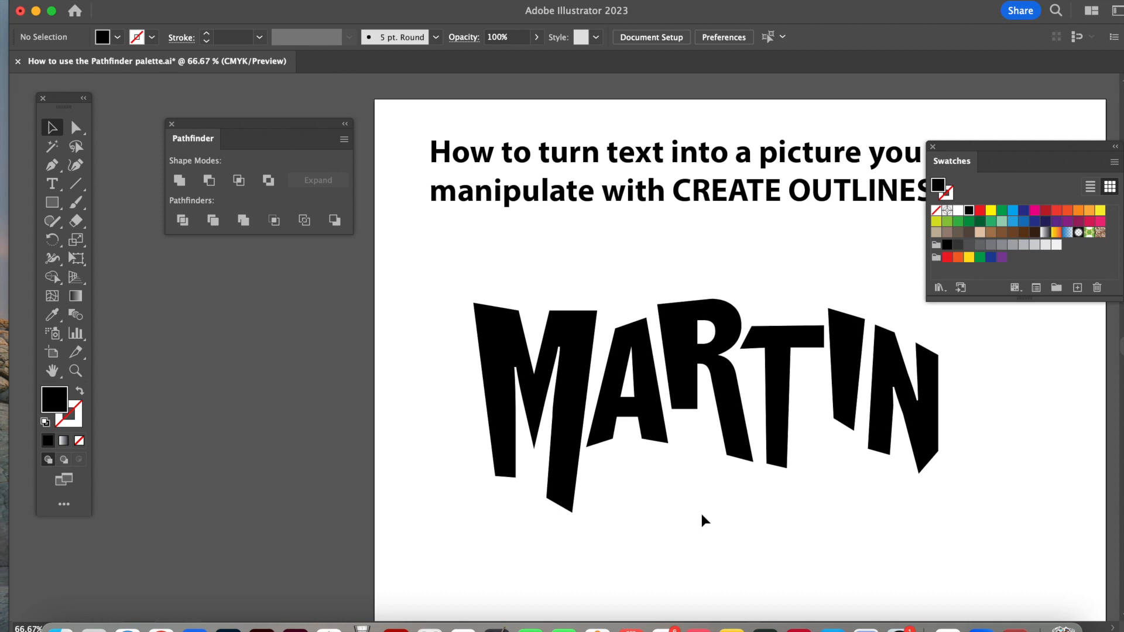
- Draw a black ellipse as a dot above the I and position it just over the letter's top
drag(52, 202, 89, 241)
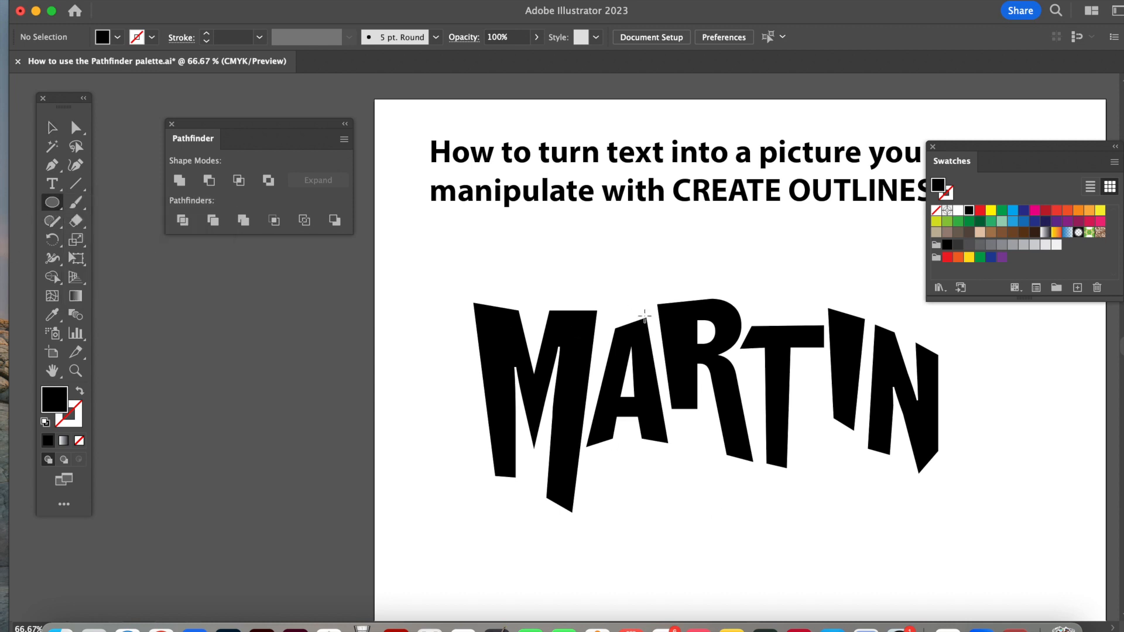
drag(821, 263, 876, 303)
click(50, 128)
click(725, 261)
drag(845, 301, 844, 297)
click(834, 501)
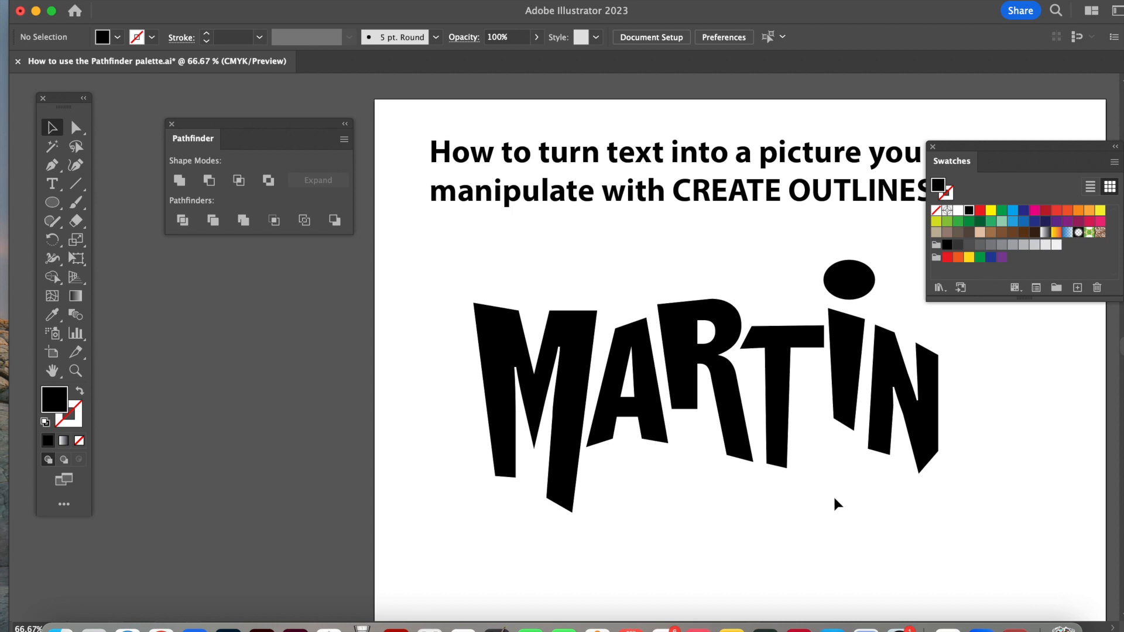
click(425, 627)
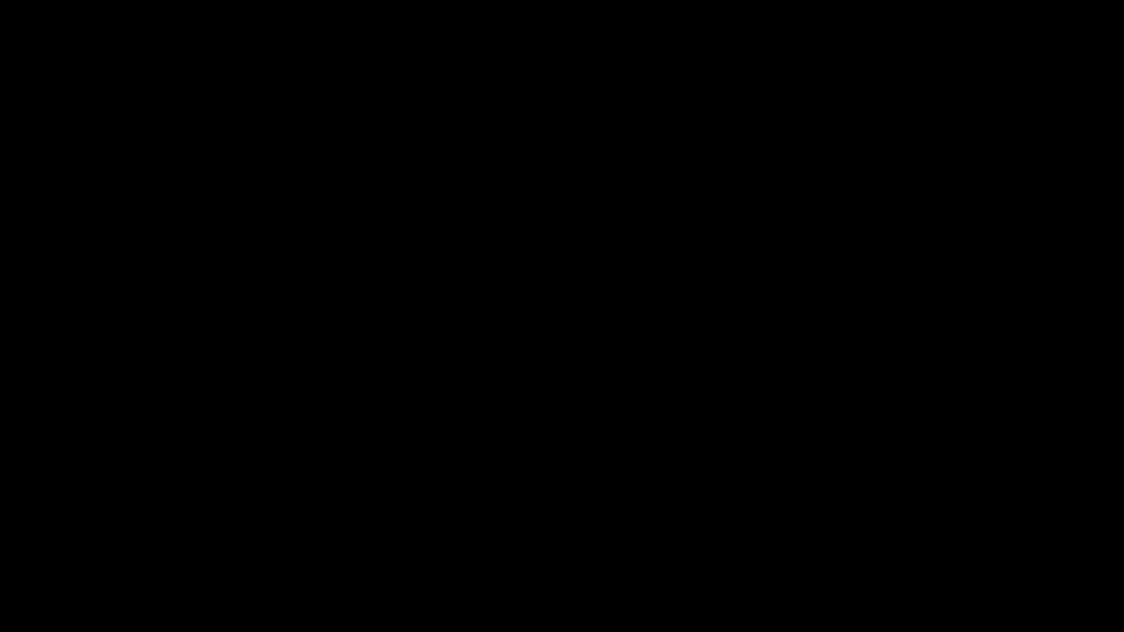